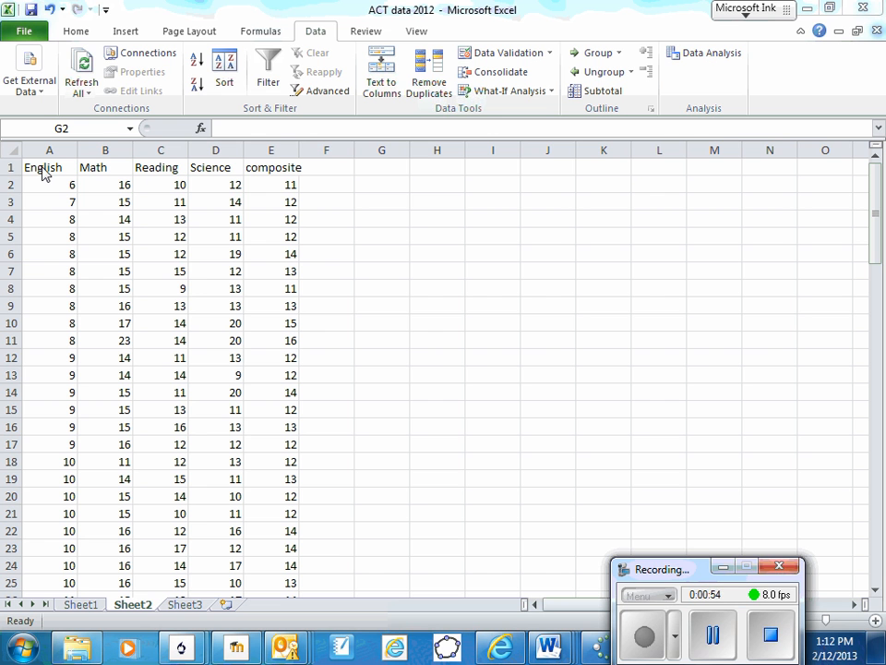
Start a Correlation analysis on the English to composite score columns, using A1:E103 as the input range.
click(316, 30)
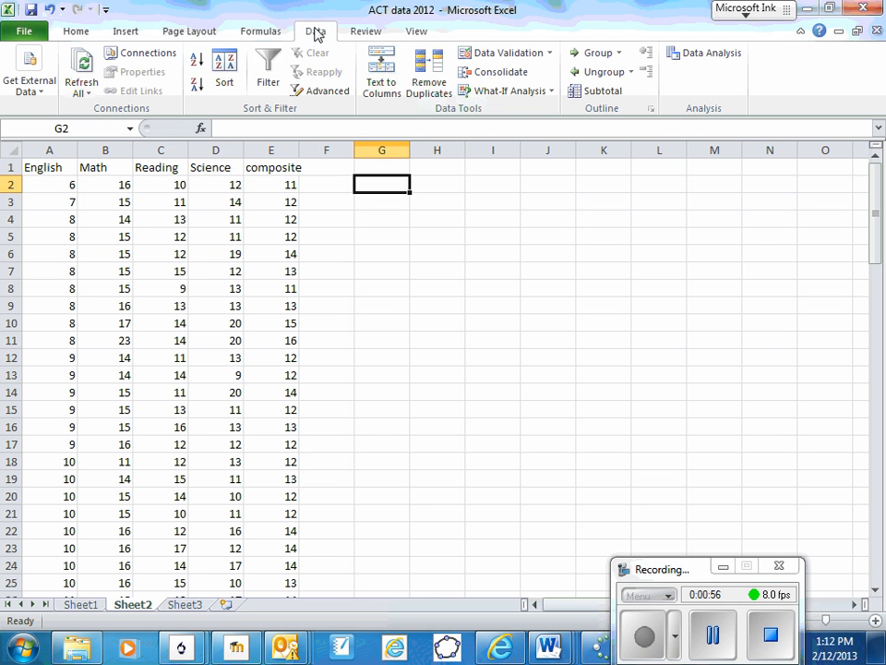
click(714, 60)
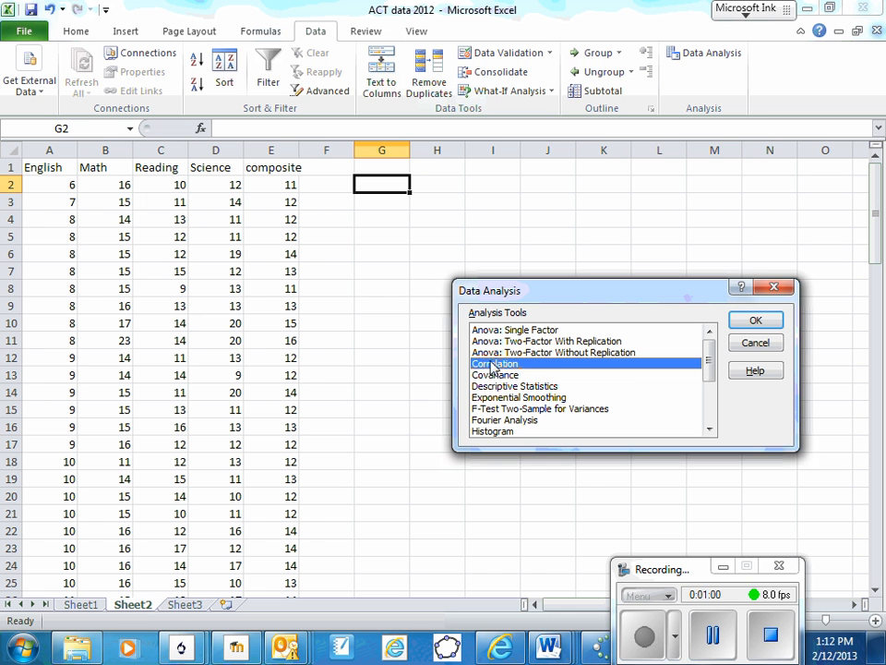
click(755, 320)
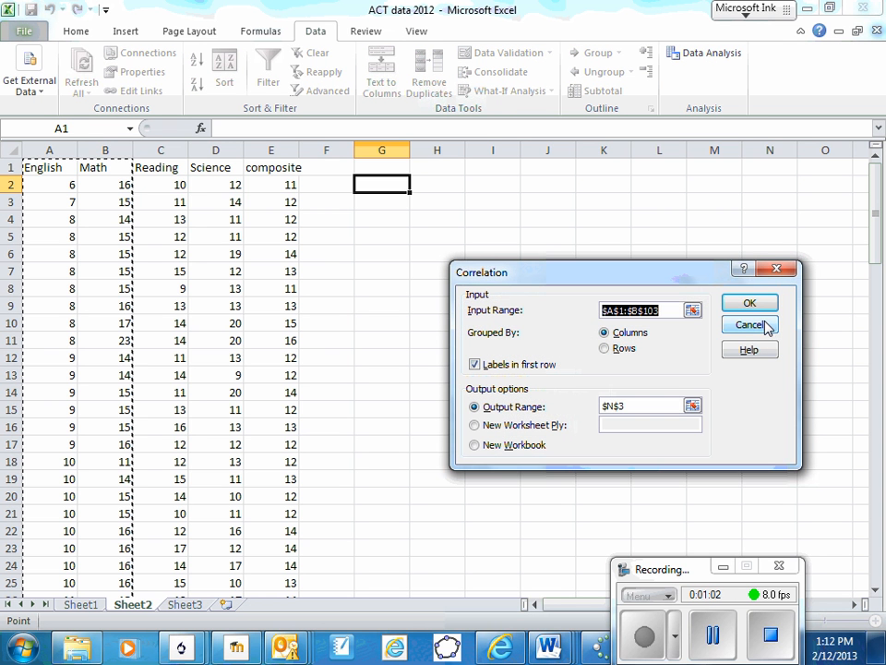
drag(33, 166, 291, 547)
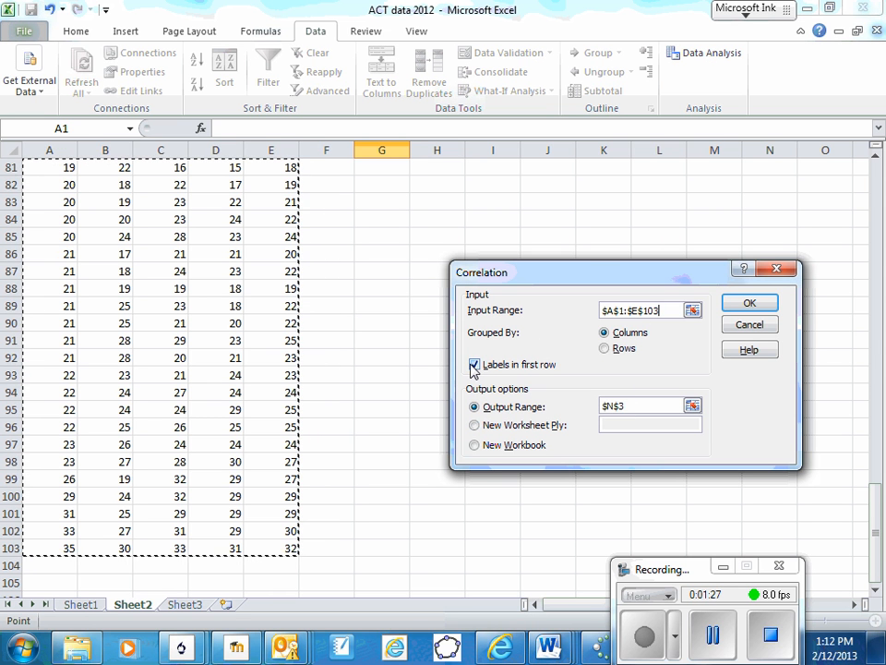
Set the correlation output range to cell G3 and generate the correlation table.
click(636, 407)
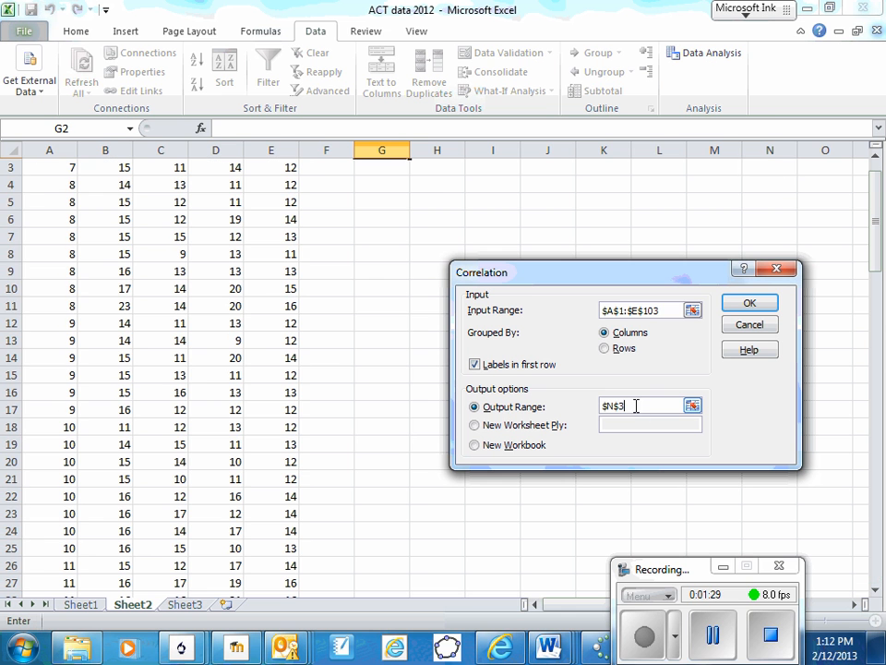
click(389, 173)
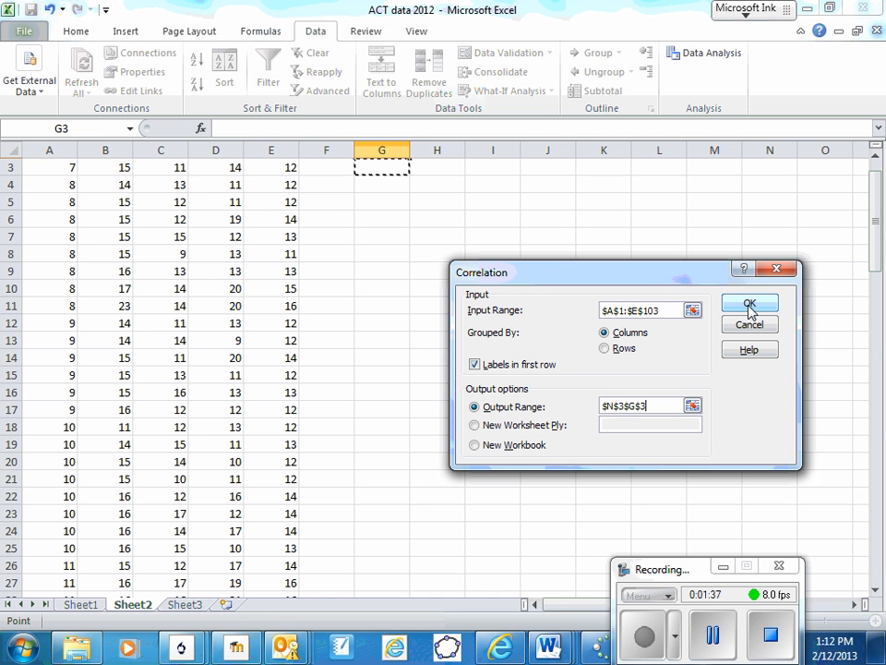
key(BackSpace)
key(BackSpace)
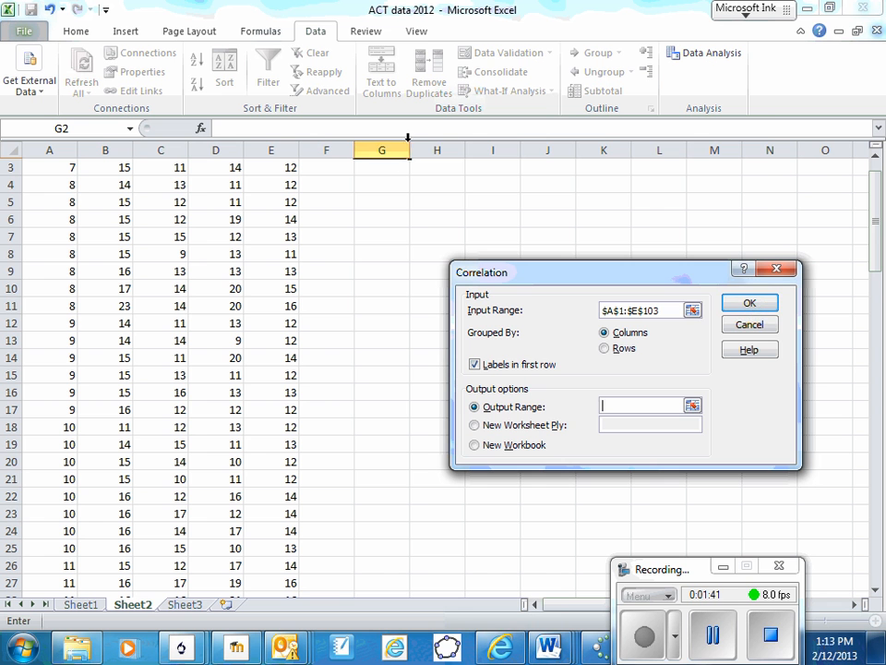
click(388, 167)
click(750, 304)
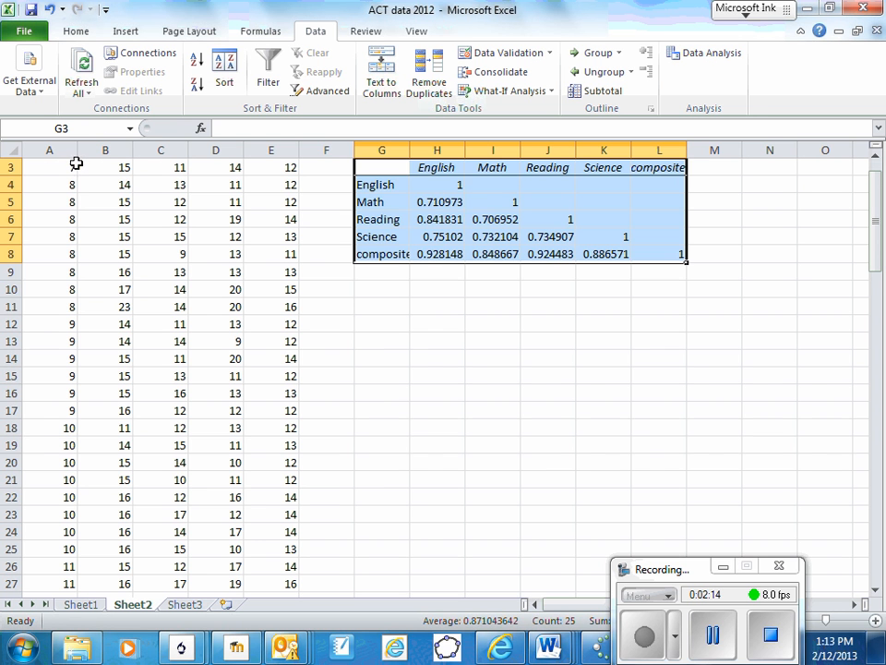
scroll(70, 166, up, 1)
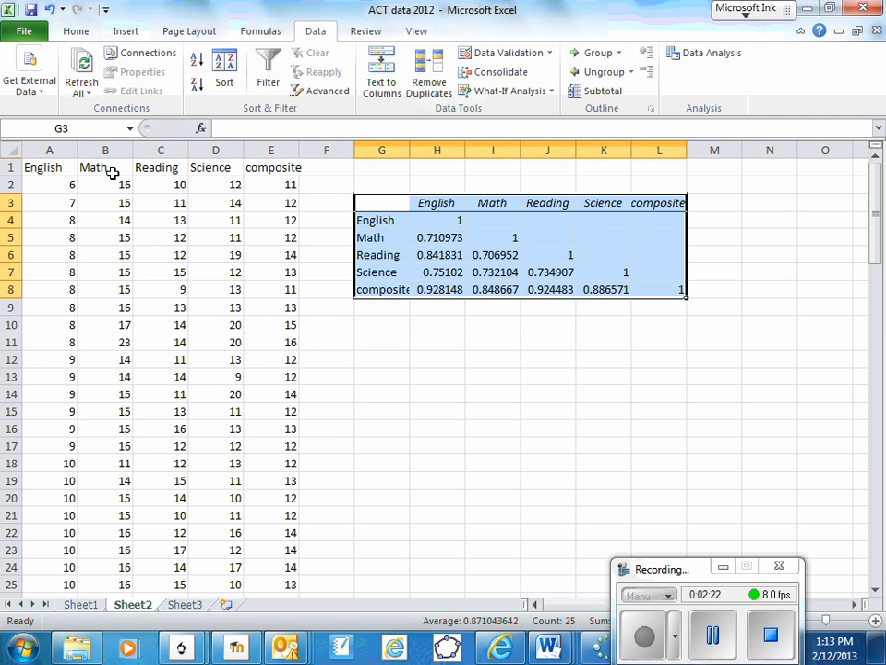
click(129, 33)
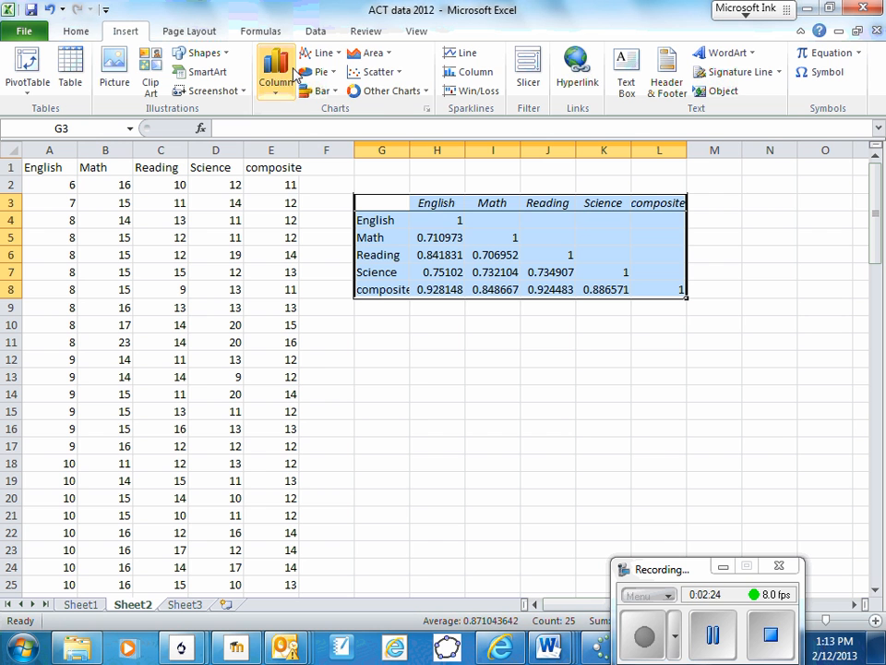
click(375, 76)
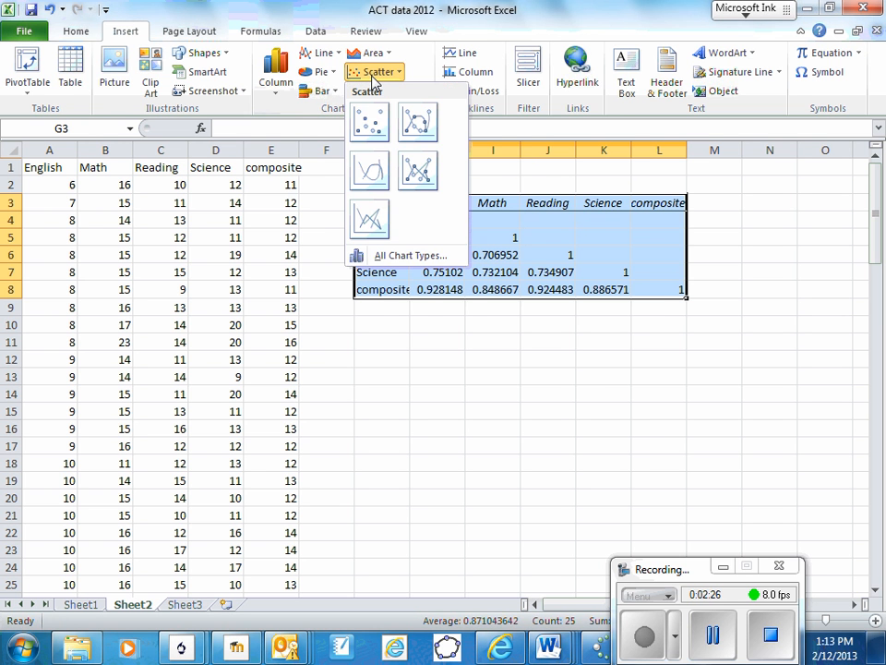
click(372, 132)
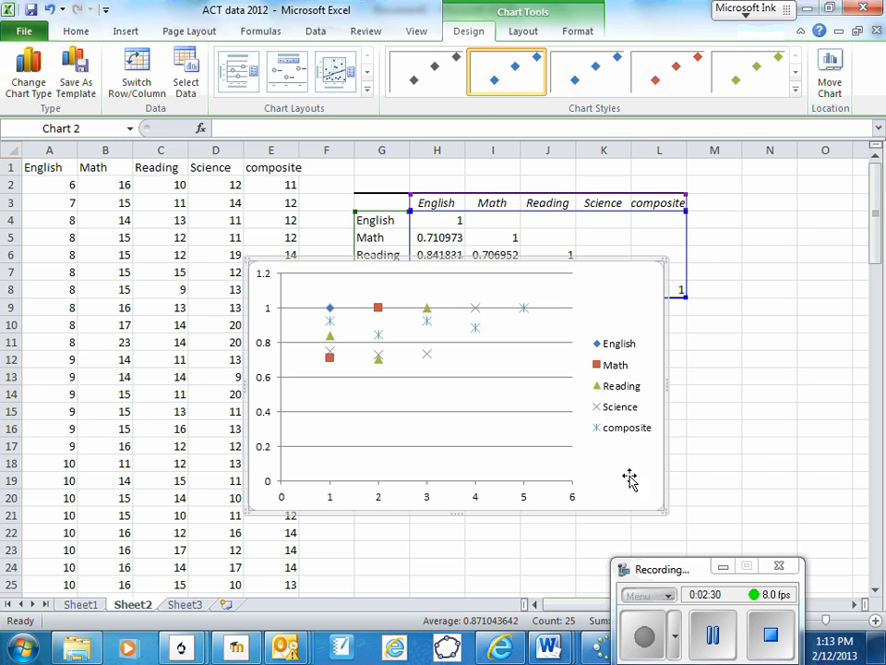
click(713, 634)
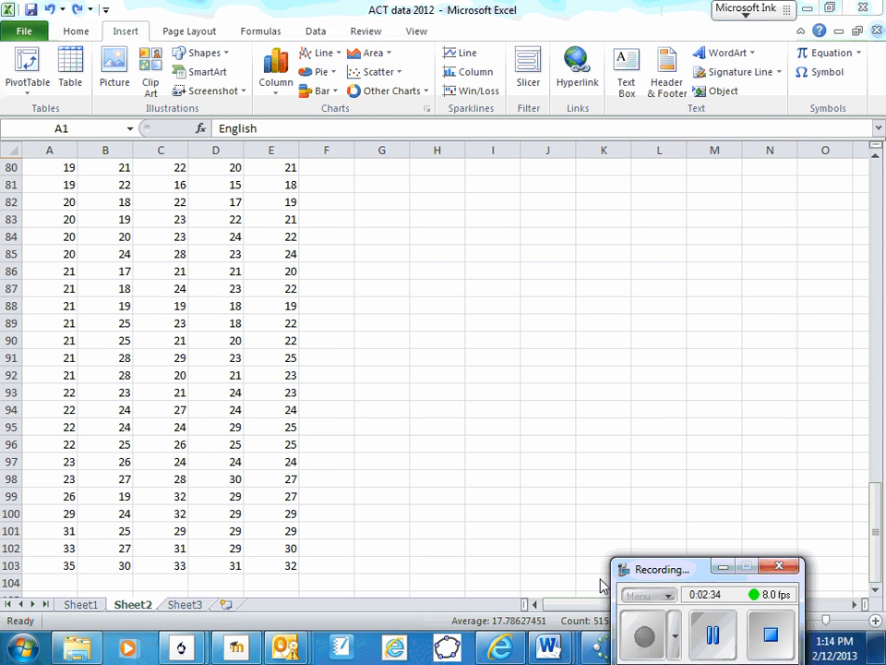
Insert a markers-only scatter chart from the full score data in A1:E103.
key(ctrl+a)
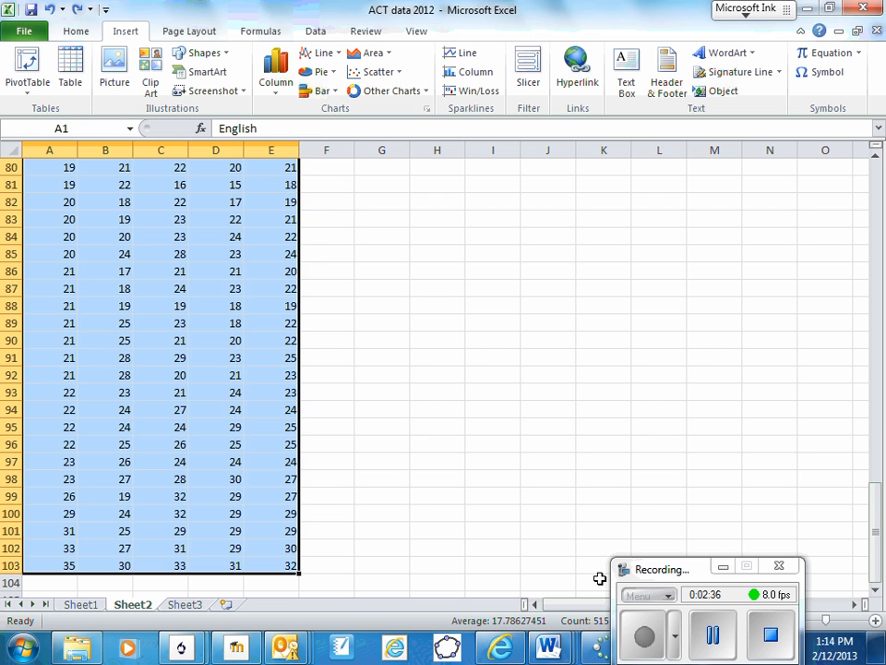
click(712, 625)
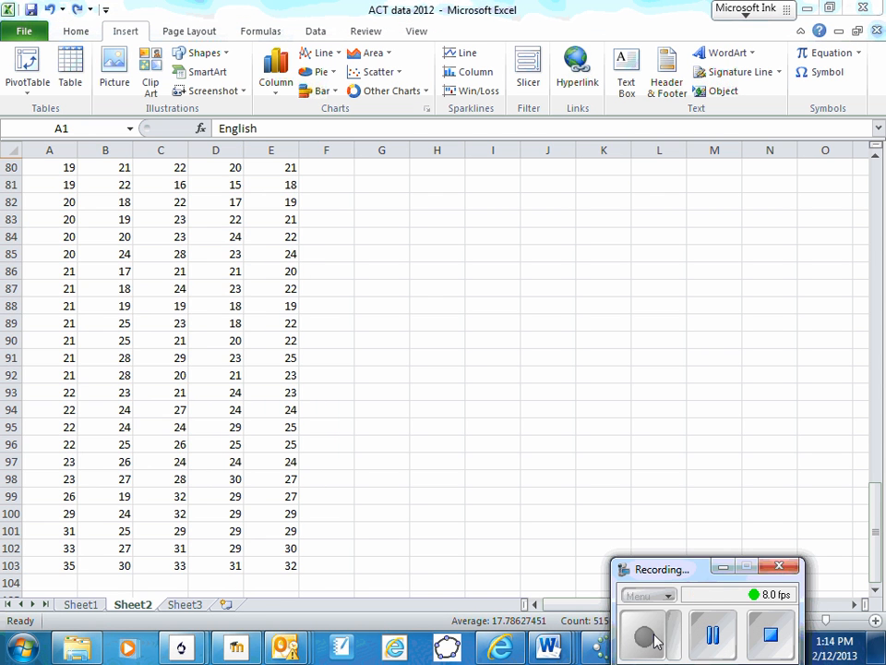
click(169, 344)
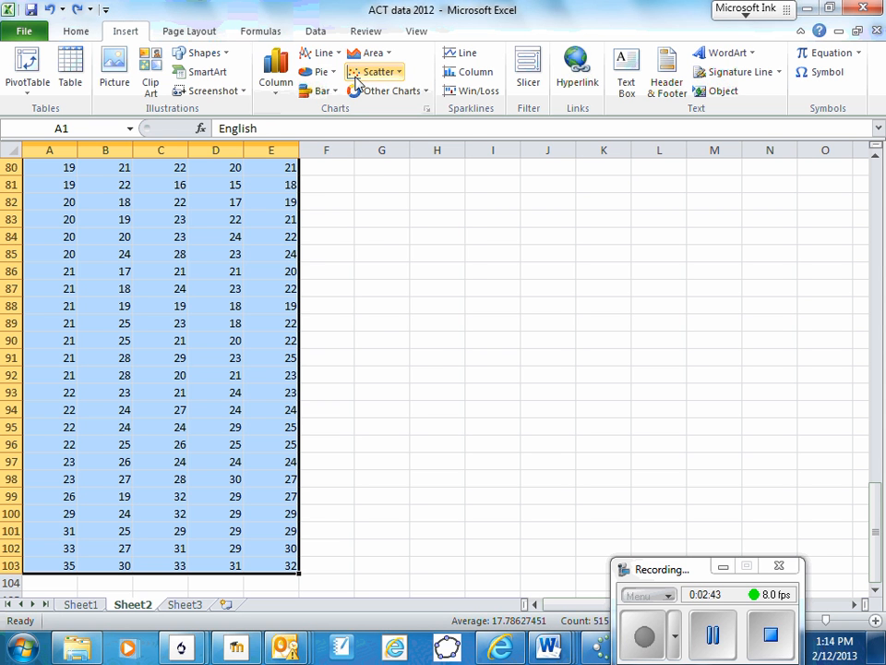
click(359, 82)
click(368, 126)
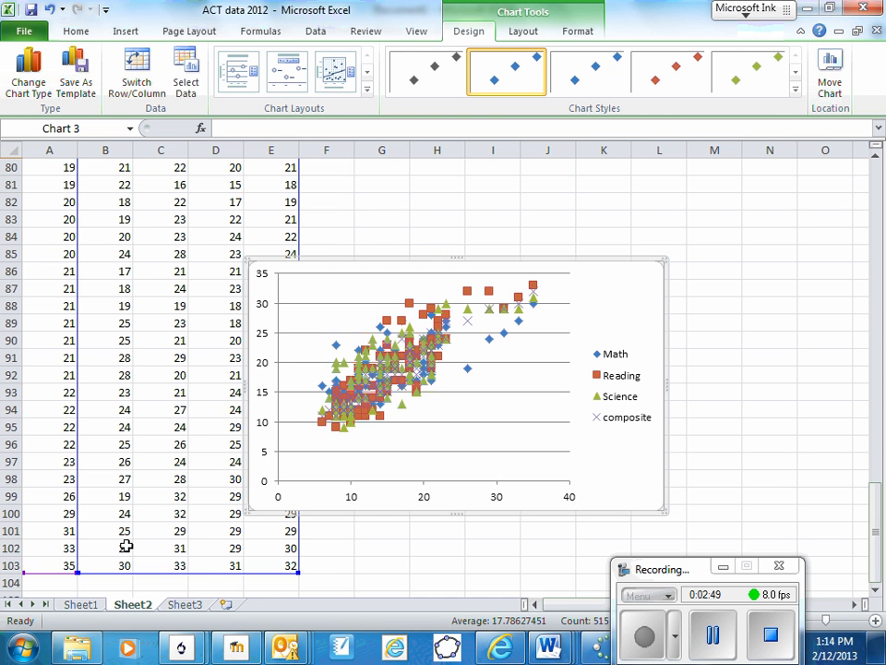
Narrow the chart's plotted data range to the composite column, dropping Math, Reading and Science.
scroll(61, 417, up, 17)
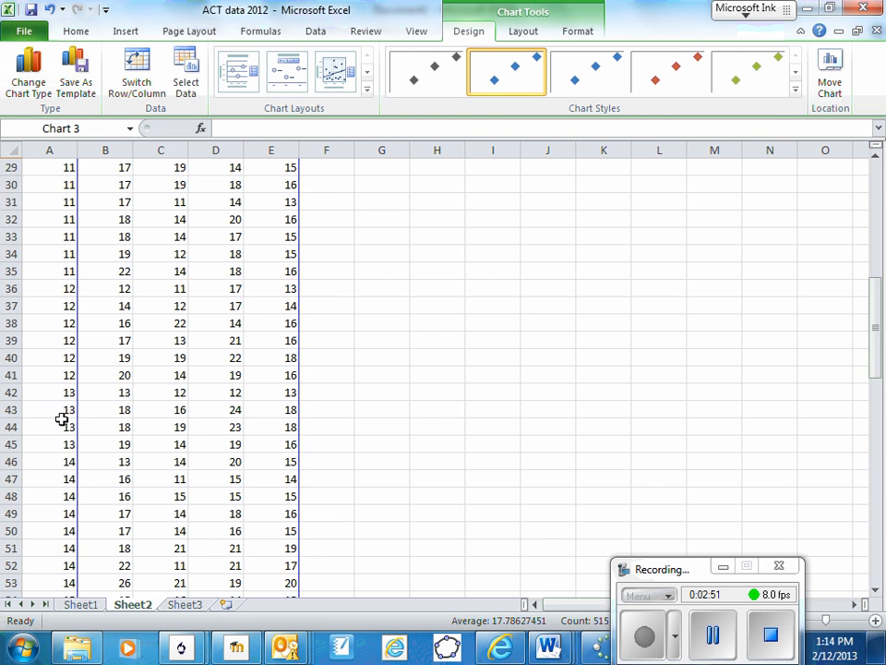
scroll(60, 417, up, 9)
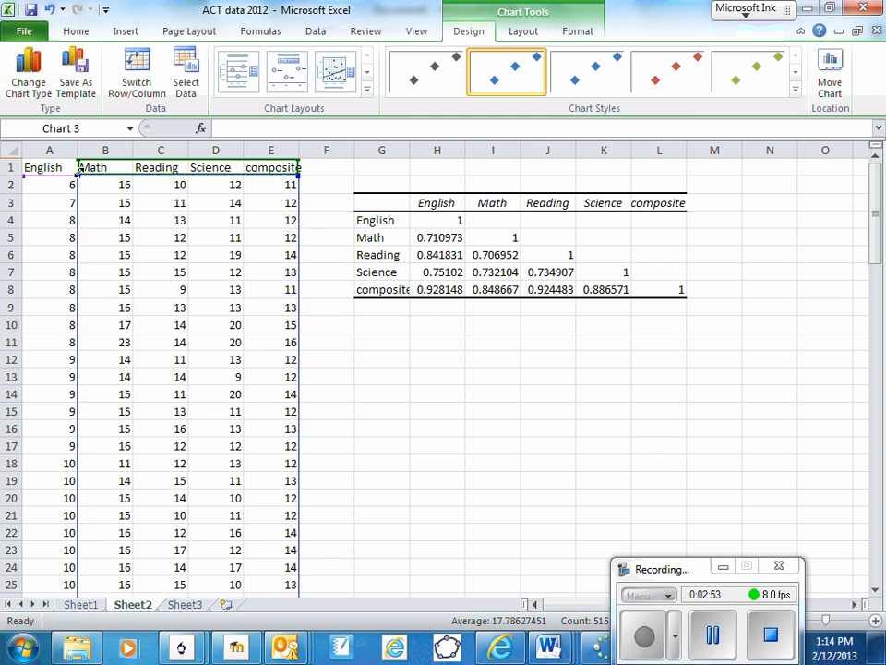
drag(80, 175, 109, 164)
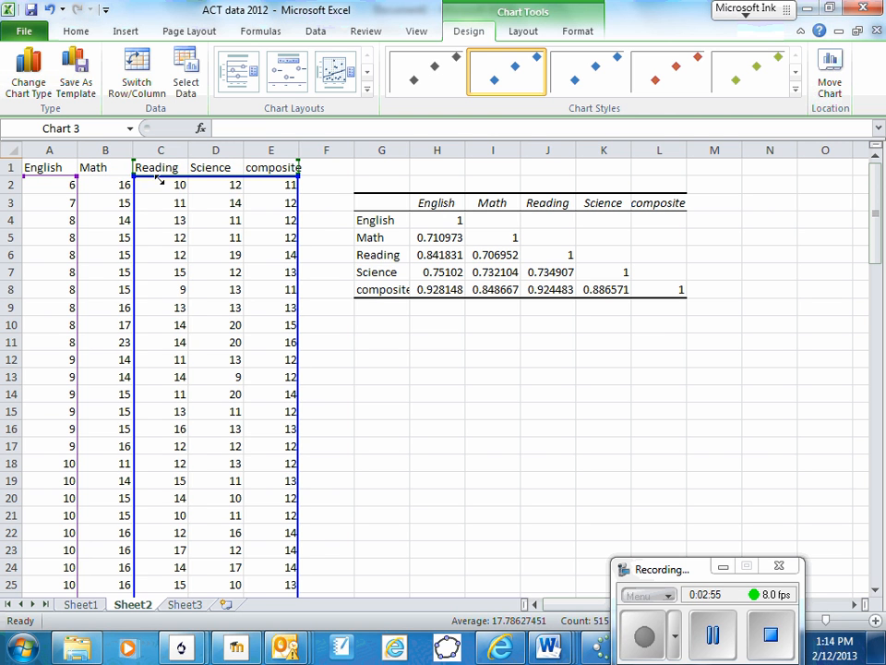
drag(159, 181, 242, 183)
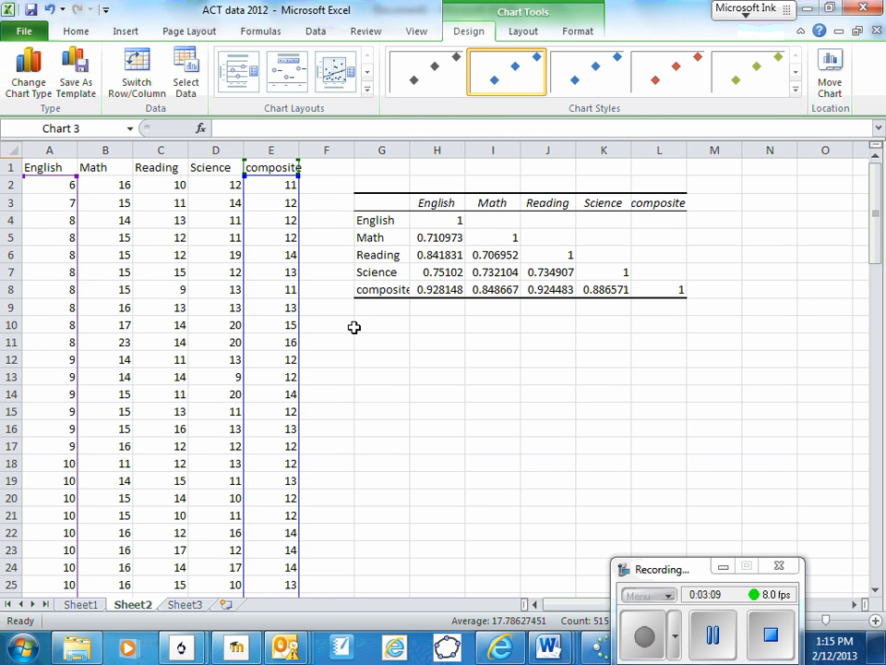
Move the scatter chart off the composite column into the empty area beside the data.
scroll(365, 330, down, 10)
scroll(364, 330, down, 16)
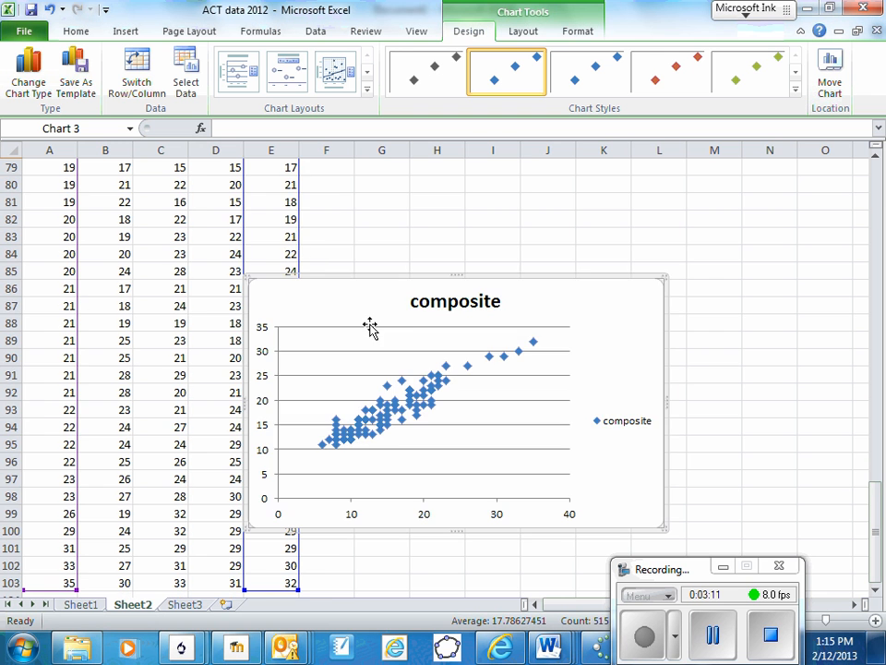
drag(379, 319, 434, 192)
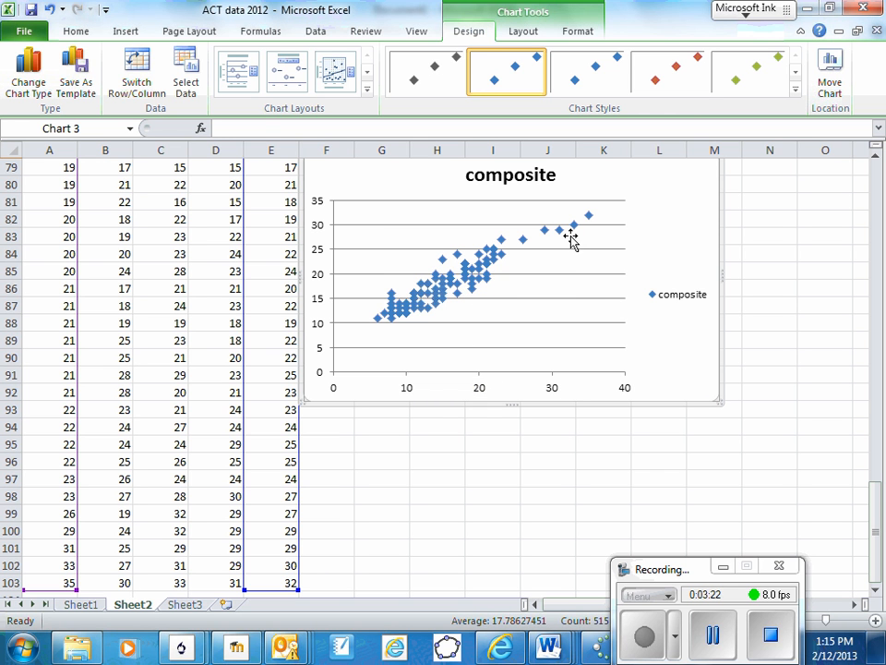
click(709, 633)
click(644, 637)
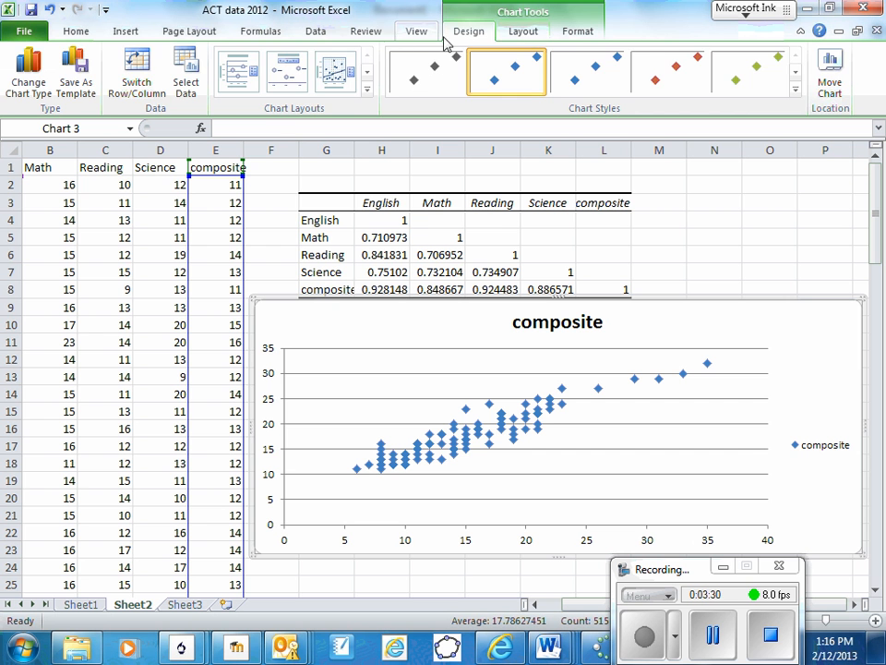
Add a horizontal axis title below the chart's axis reading "English Score".
click(524, 34)
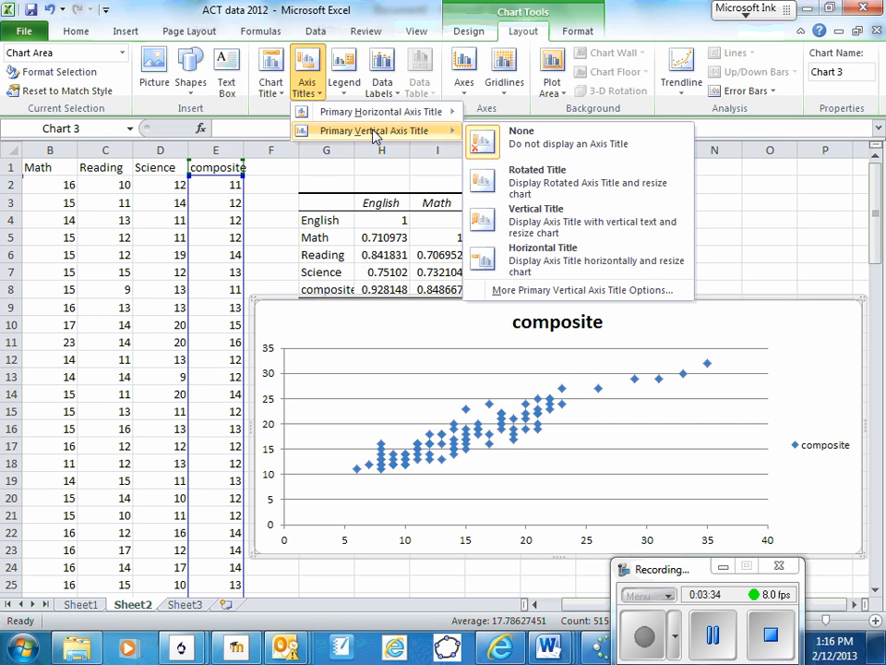
mouse_move(382, 113)
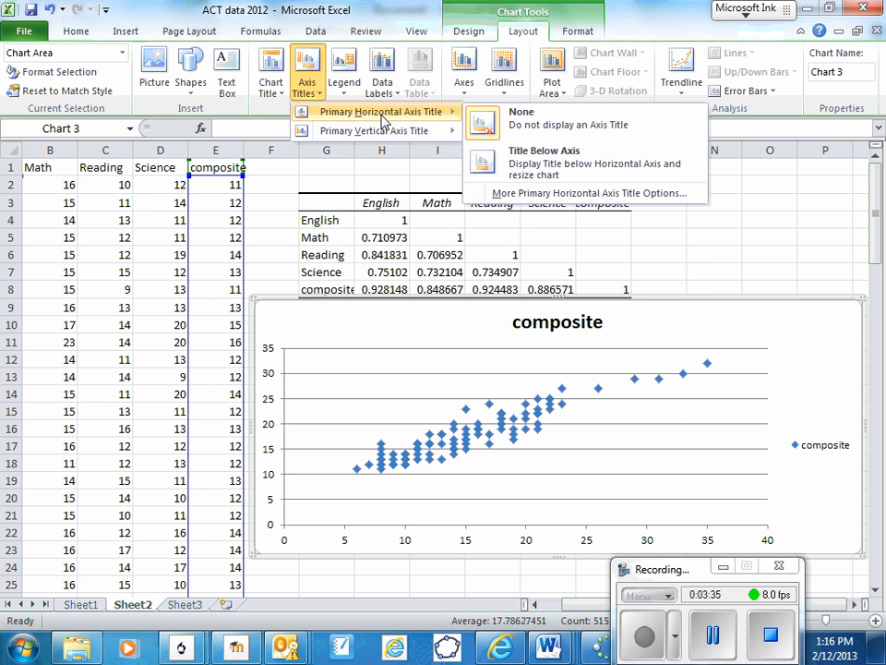
click(540, 173)
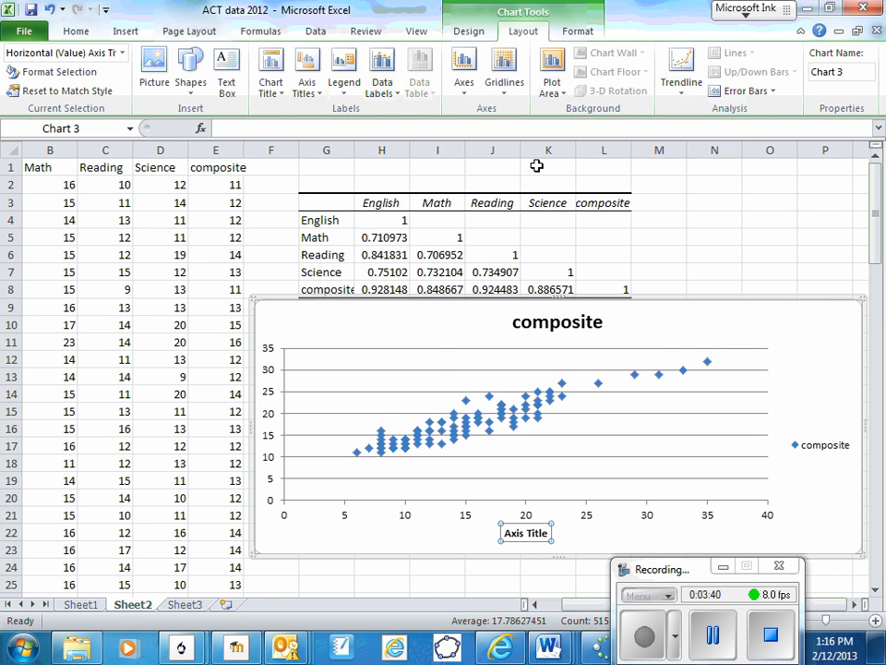
text(English)
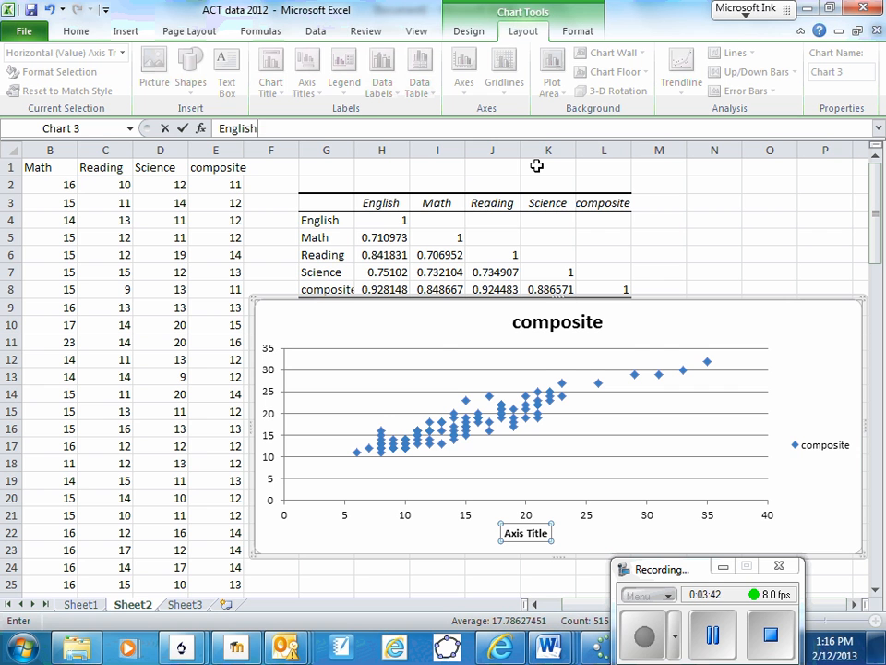
text( Score)
key(Return)
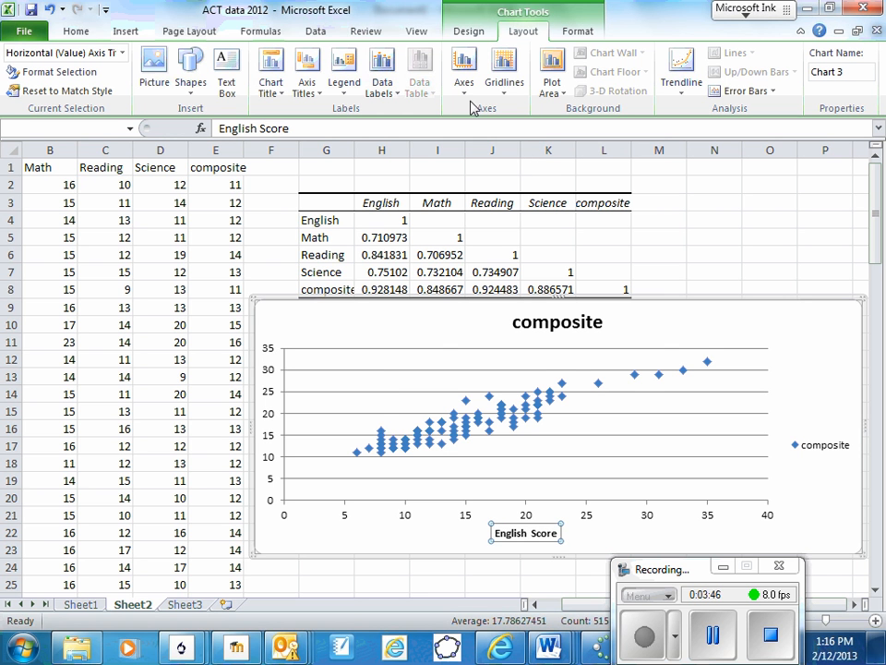
Add a rotated vertical axis title to the chart reading "Composite Score".
click(305, 83)
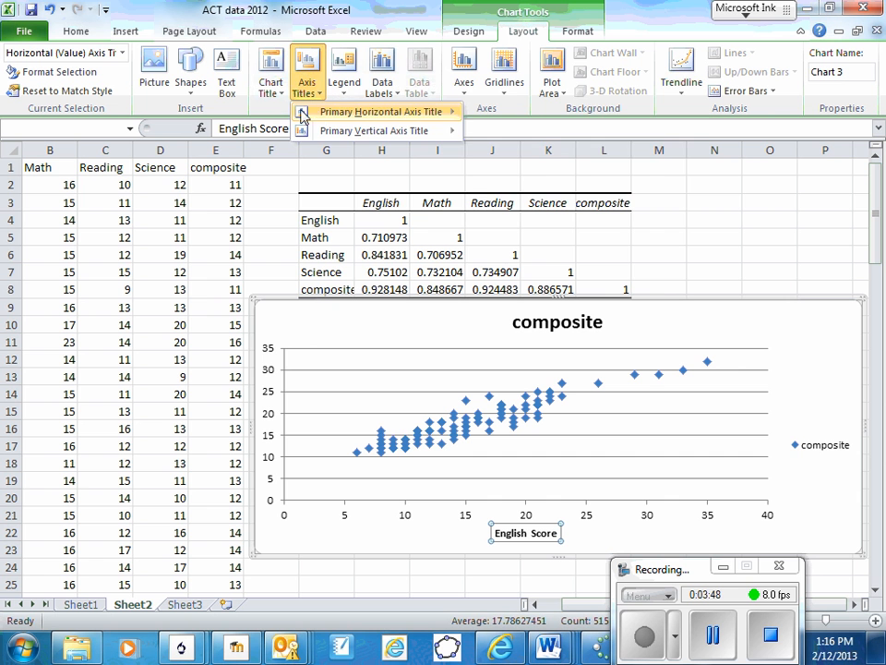
mouse_move(309, 130)
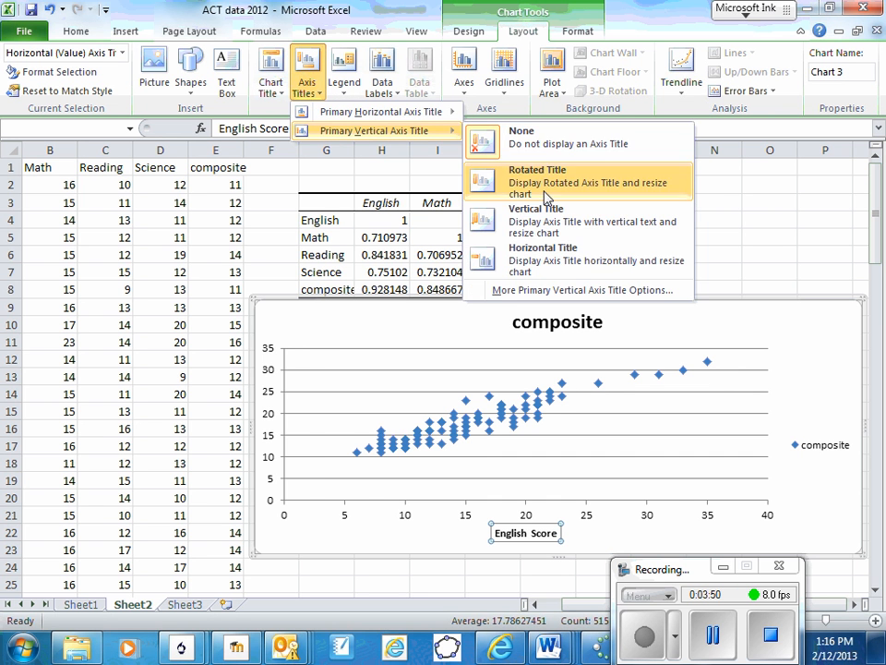
click(555, 186)
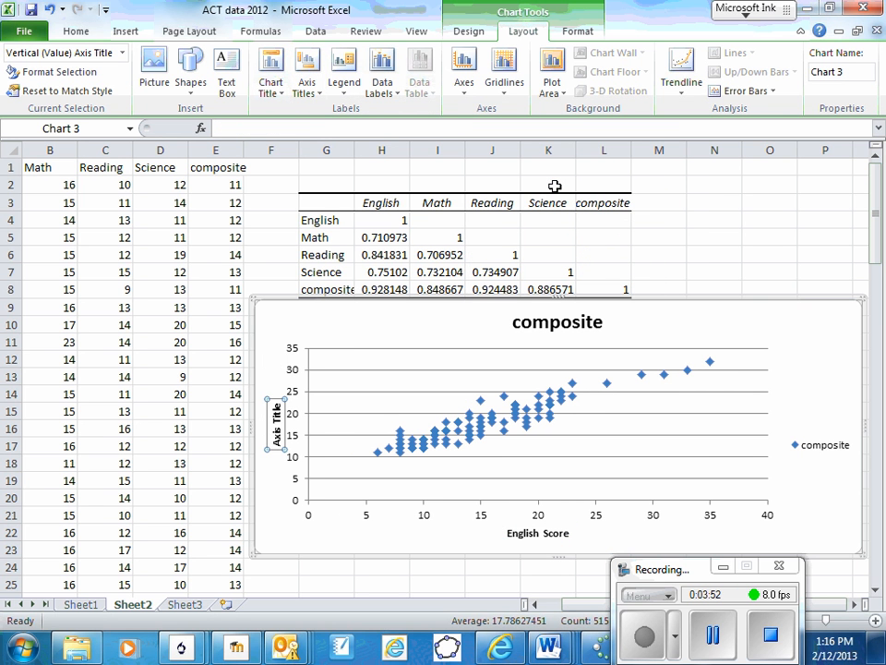
text(Compo)
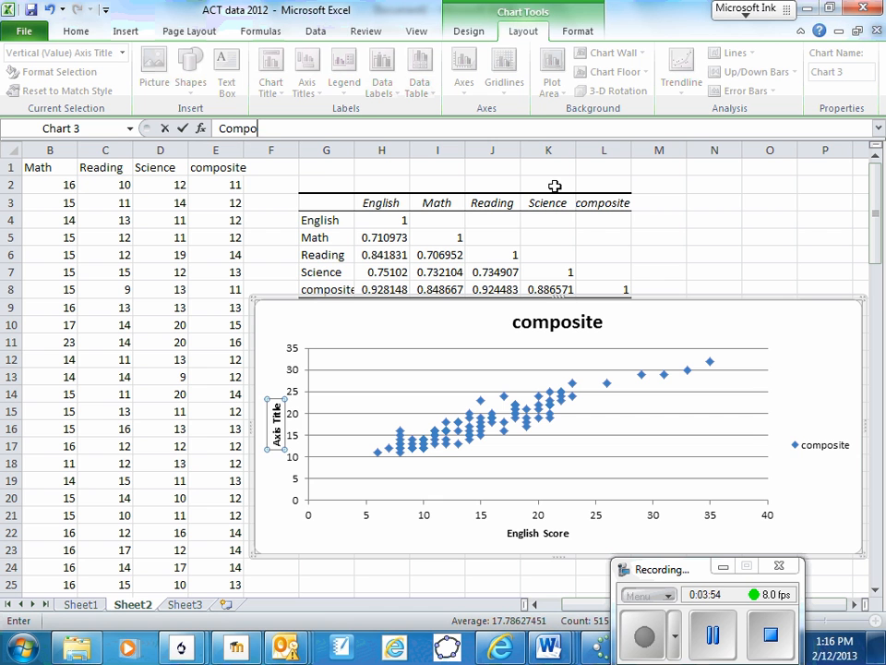
text(site Score)
key(Return)
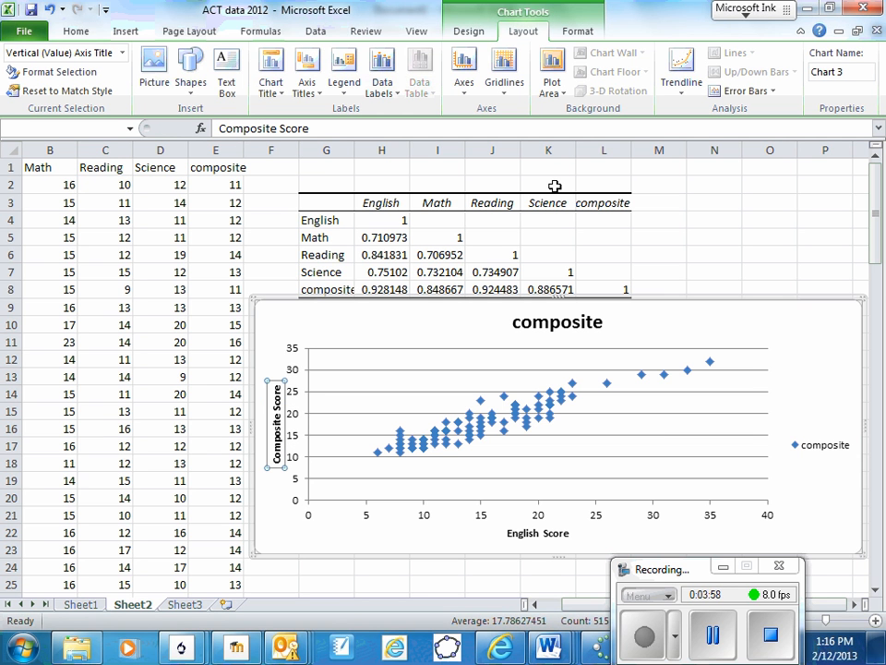
click(274, 315)
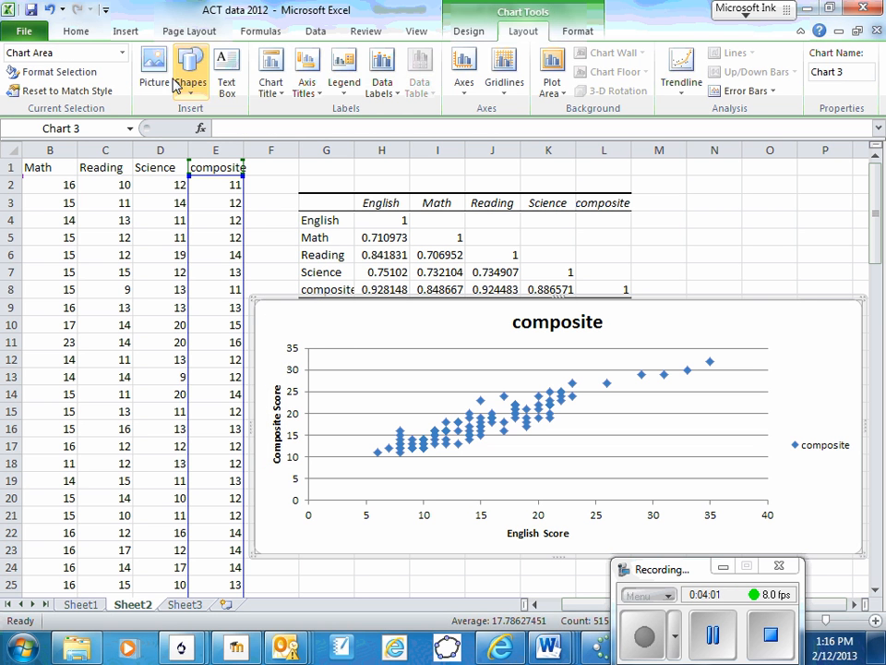
Set the font size of all the scatter chart's text to 20 and make the chart taller, extending down to about row 28.
click(85, 31)
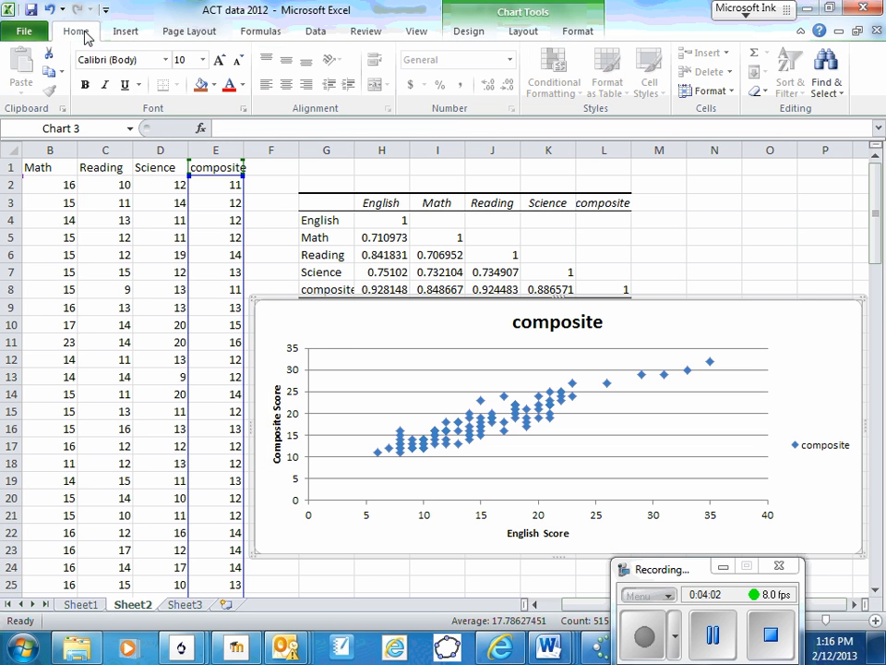
click(203, 59)
click(183, 211)
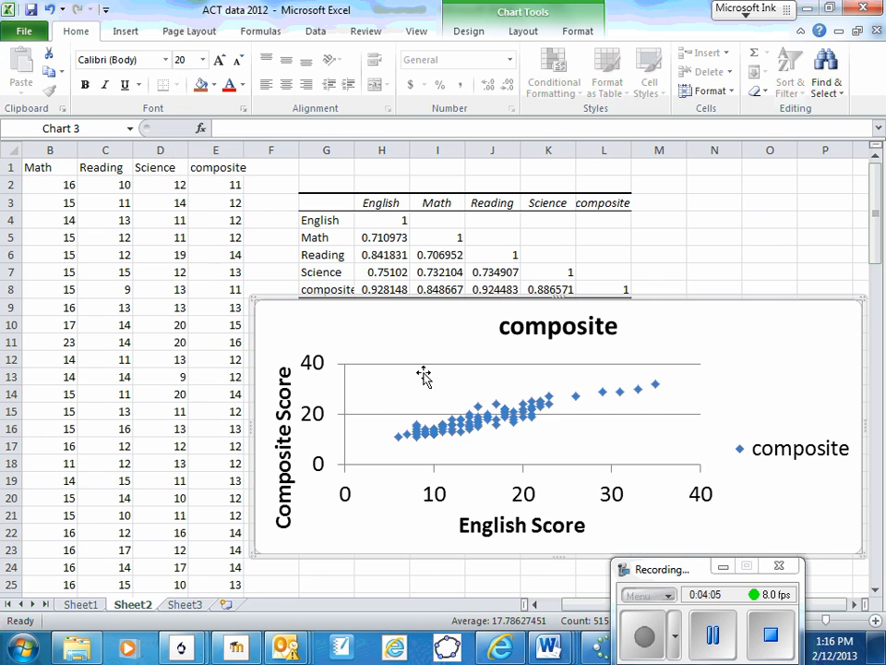
drag(862, 551, 326, 579)
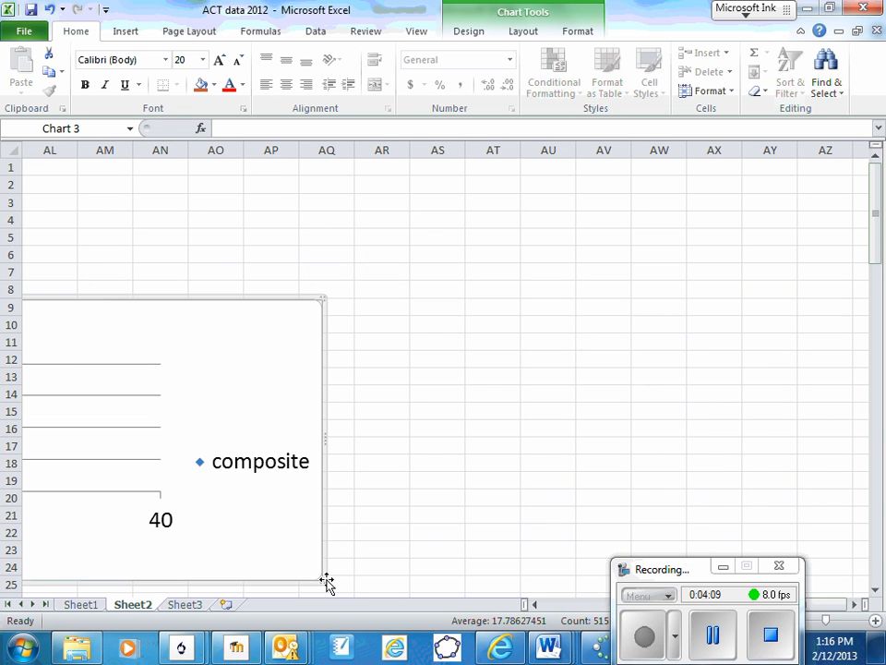
click(711, 632)
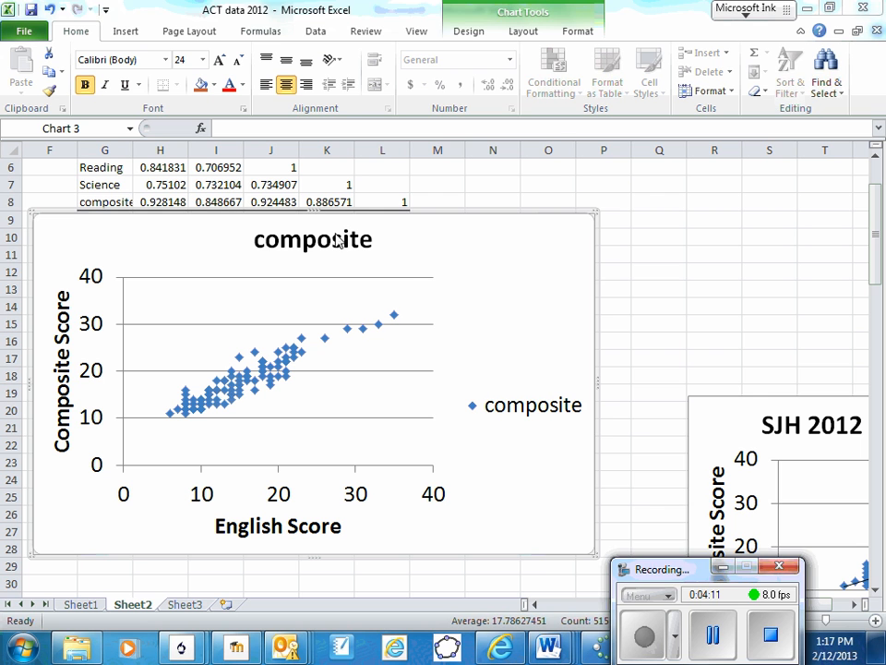
Change the chart title to read "SJH 2012 English vs Composite".
click(370, 239)
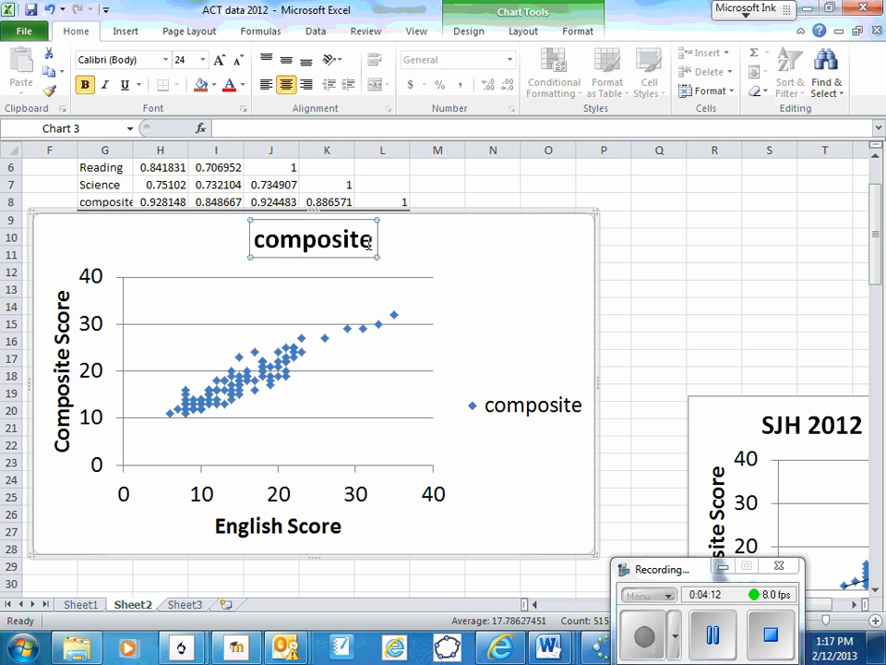
click(252, 239)
text(Sh)
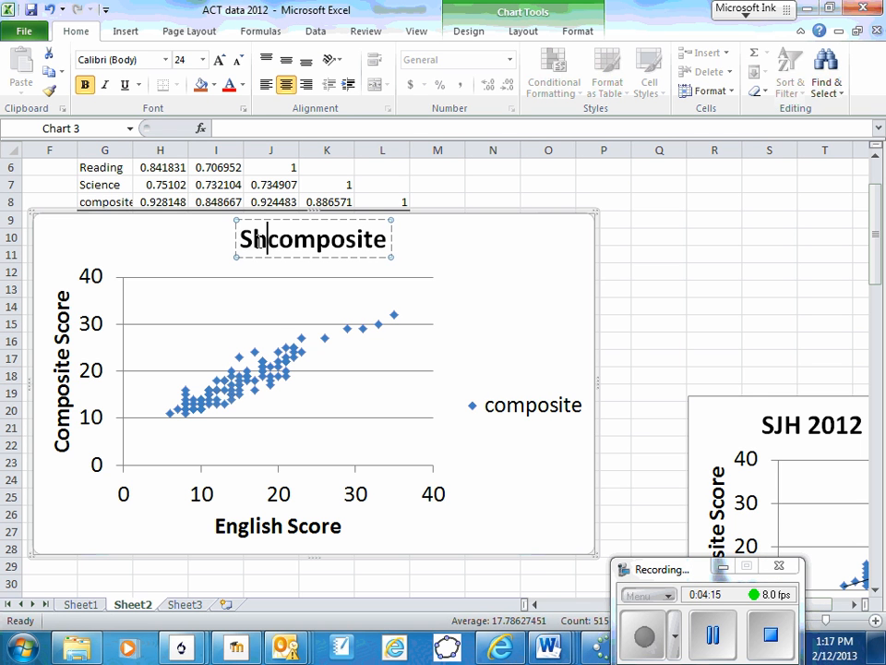
key(BackSpace)
text(JH 2012)
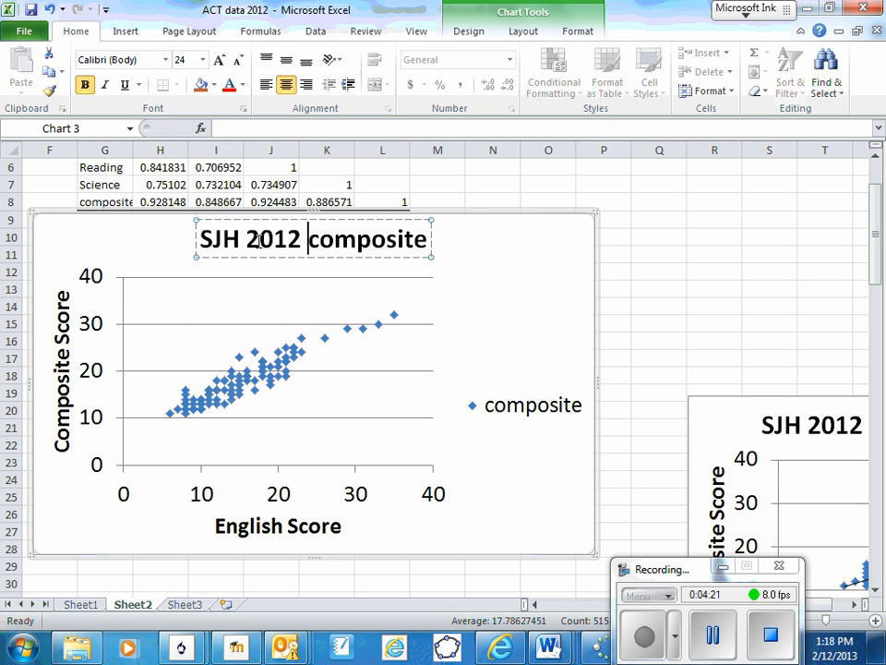
text( Engli)
text(sh vs)
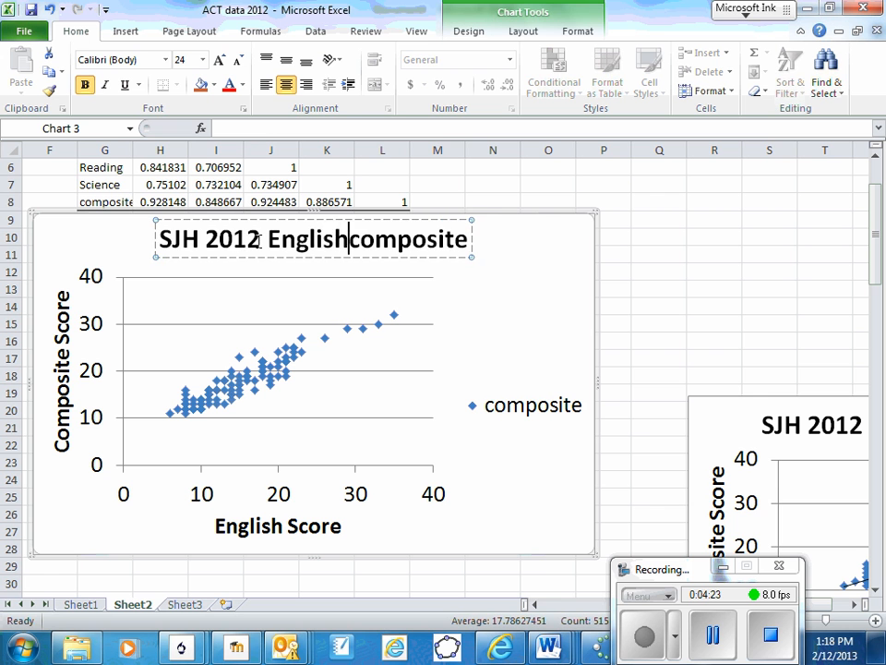
key(Right)
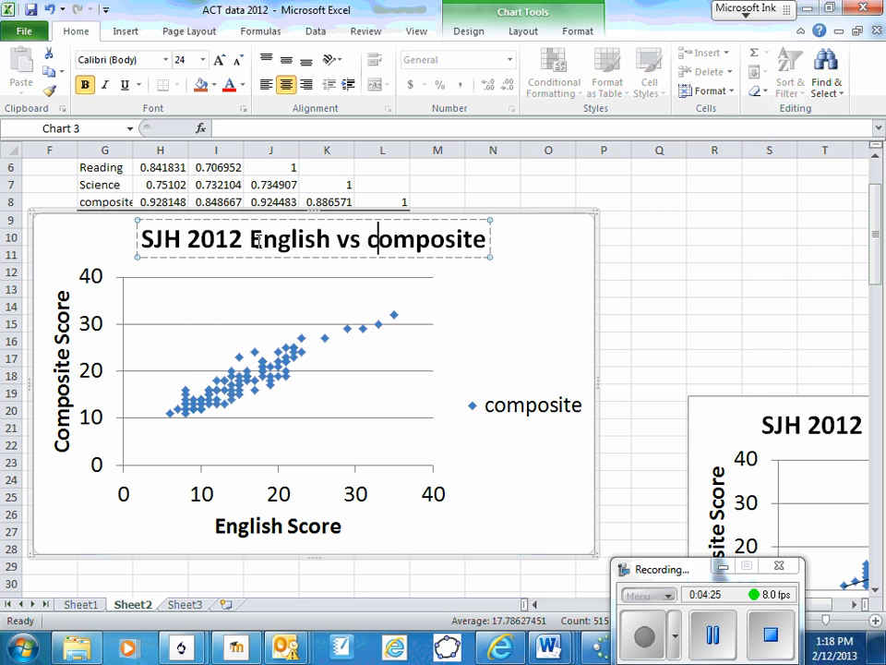
key(BackSpace)
text(C)
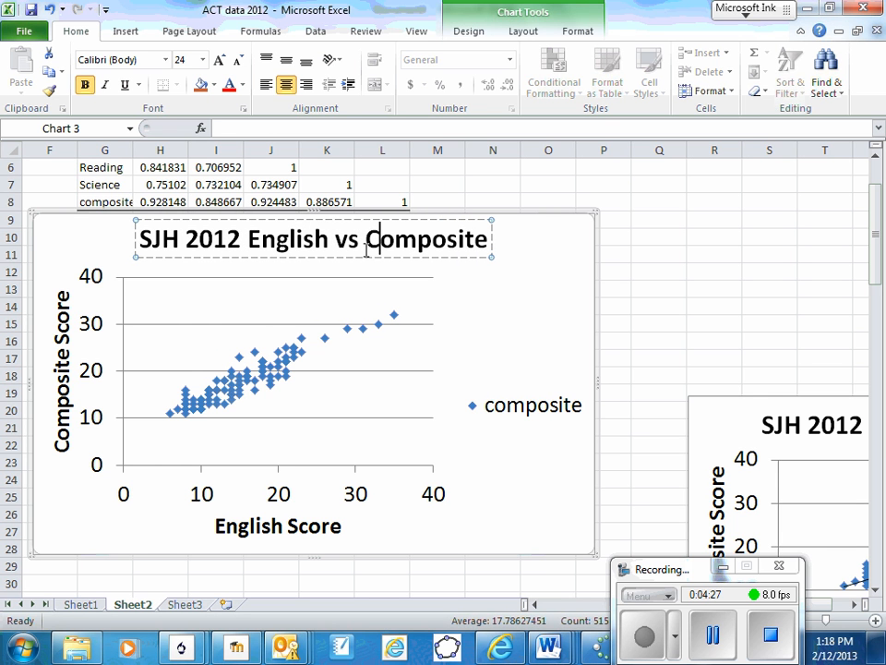
Delete the "composite" legend from the scatter chart.
click(500, 415)
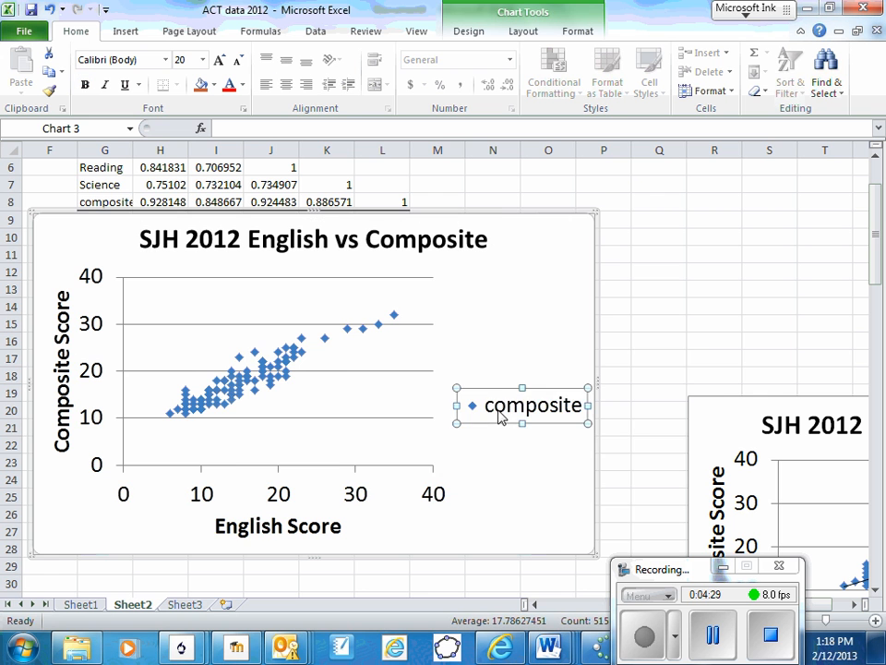
right_click(504, 413)
click(545, 419)
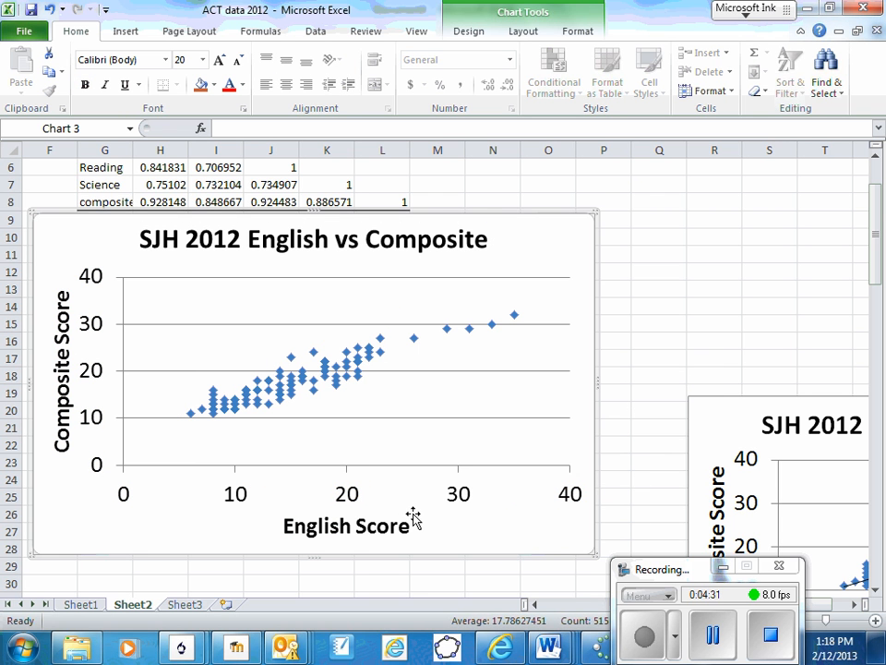
Add a linear trendline to the plotted scores, displaying its equation and R-squared value on the chart.
right_click(302, 381)
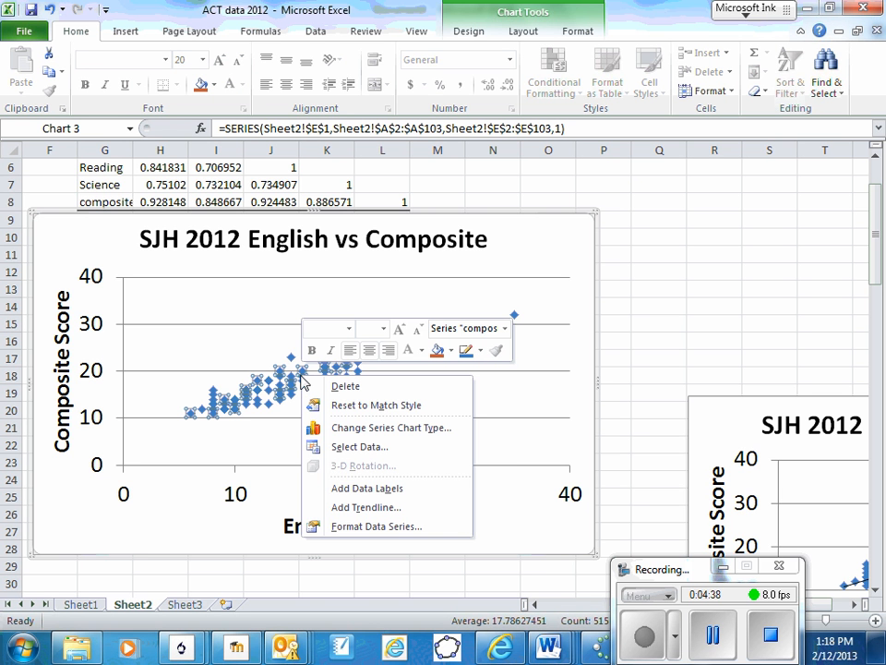
click(360, 508)
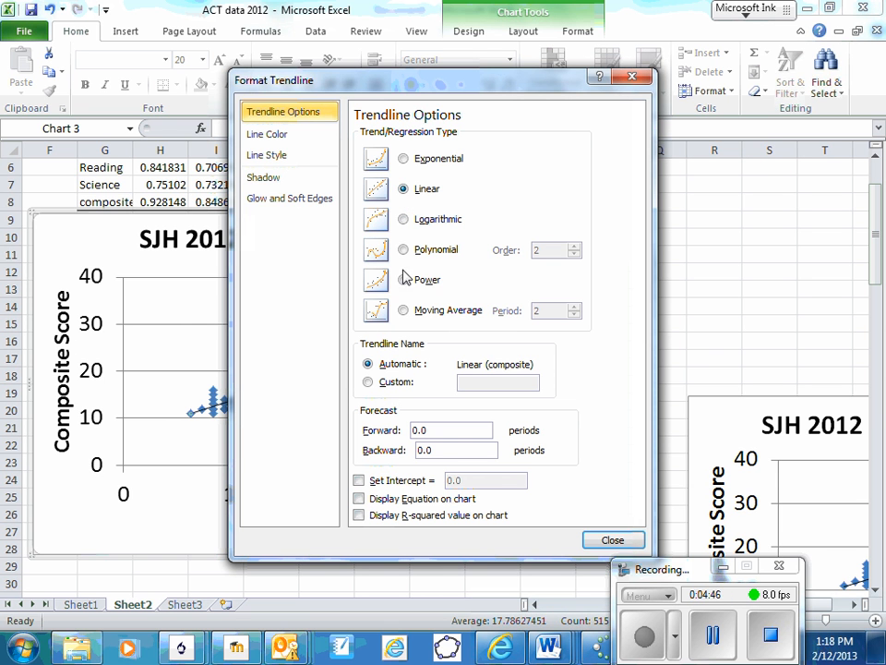
click(359, 500)
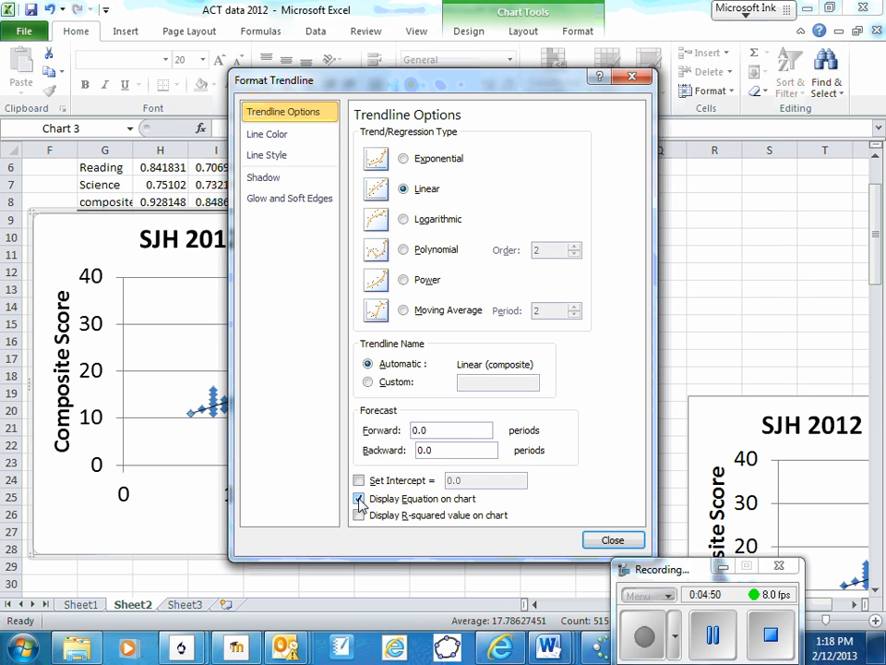
click(358, 516)
click(609, 542)
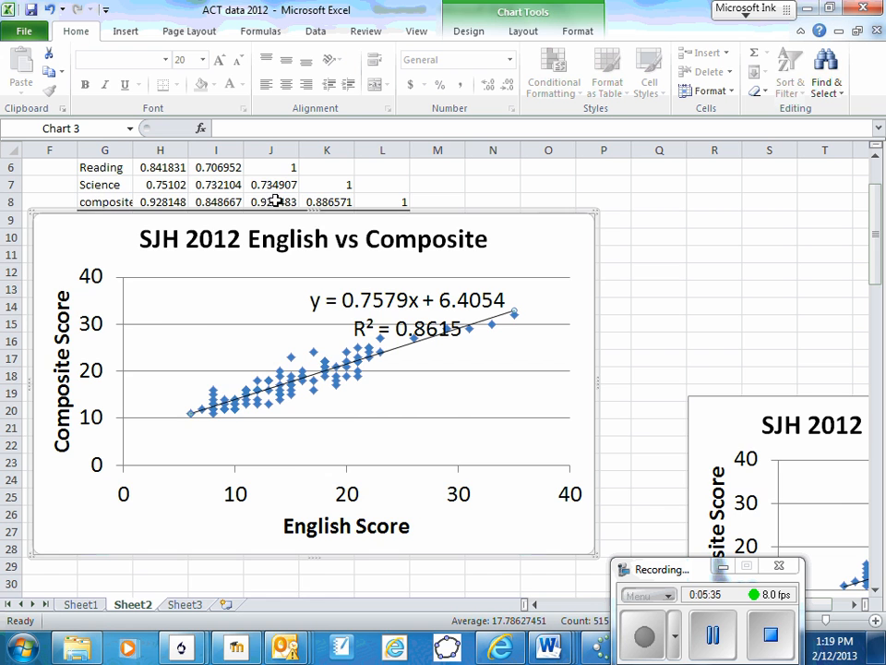
Compare the correlation table with the chart's trendline and inspect the data points at an English score of 17.
scroll(302, 204, up, 2)
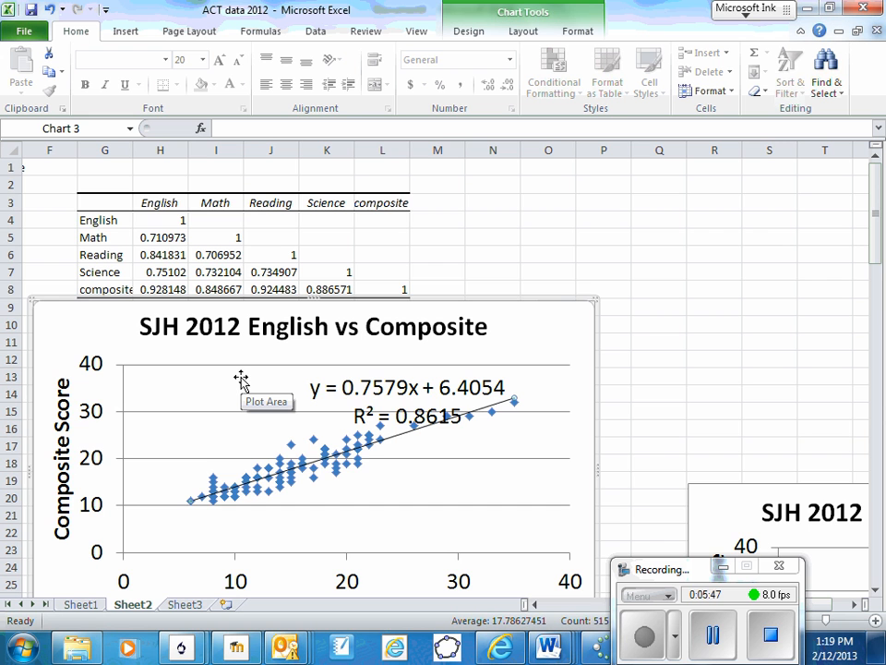
scroll(241, 380, down, 2)
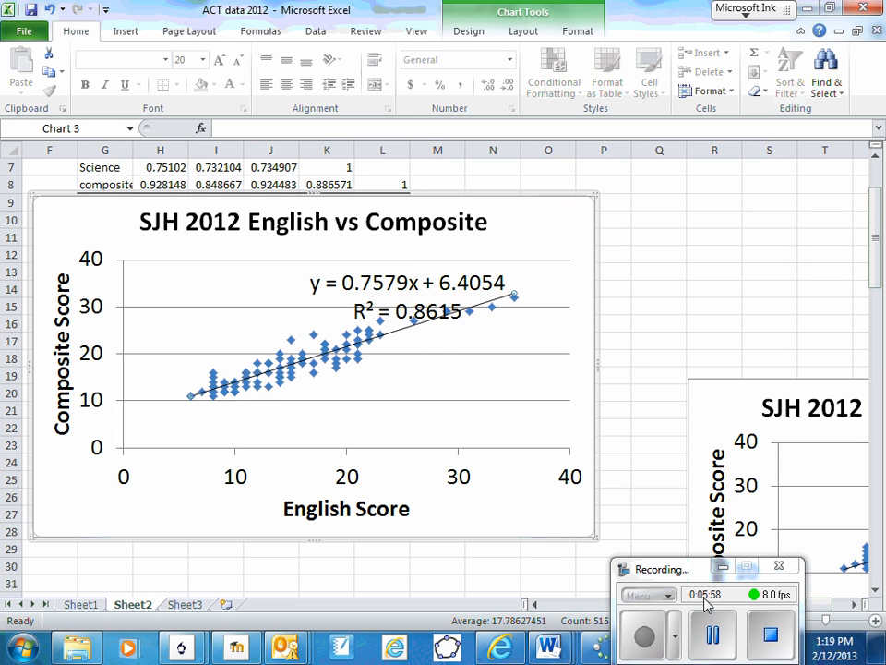
click(713, 636)
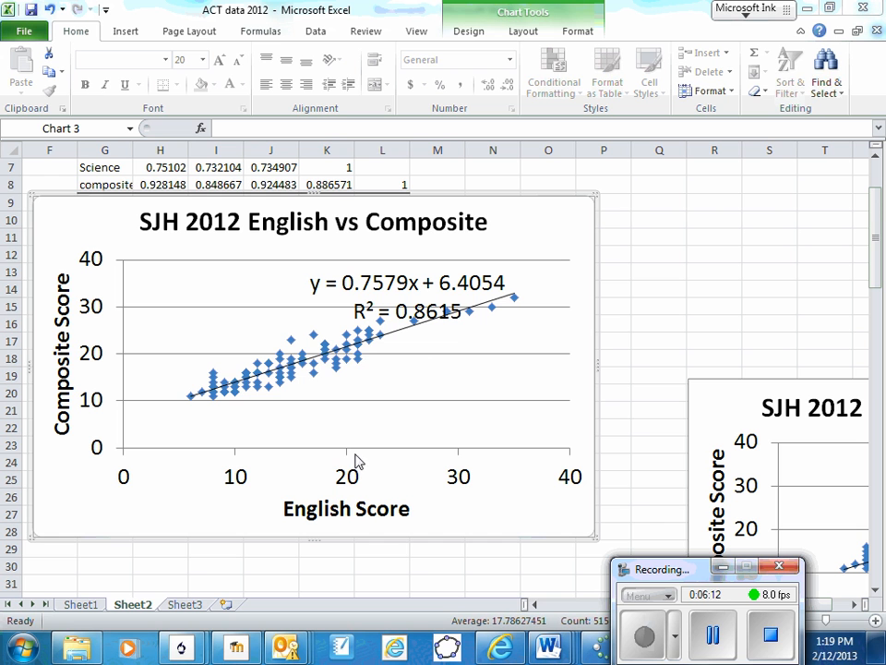
mouse_move(314, 344)
mouse_move(316, 366)
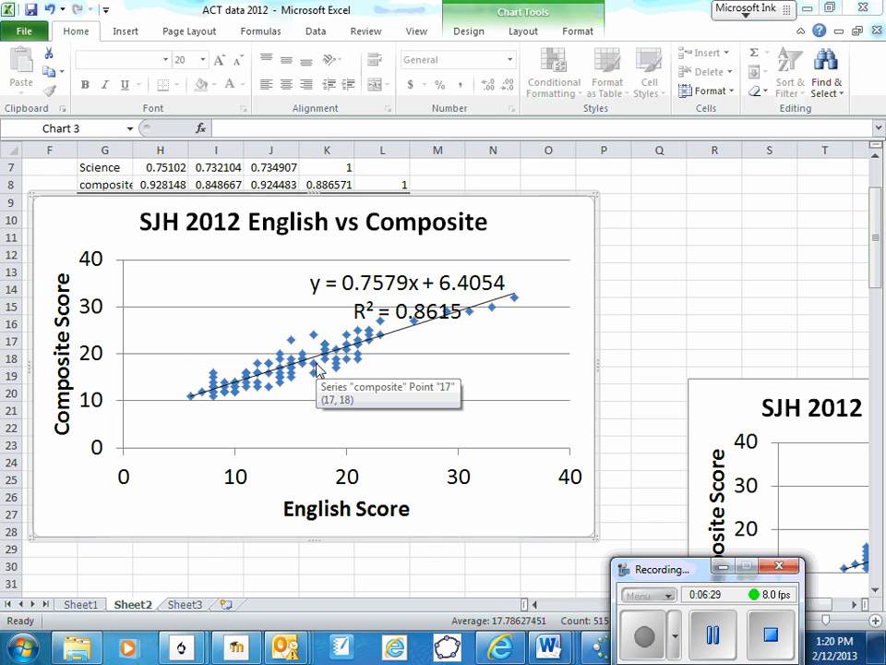